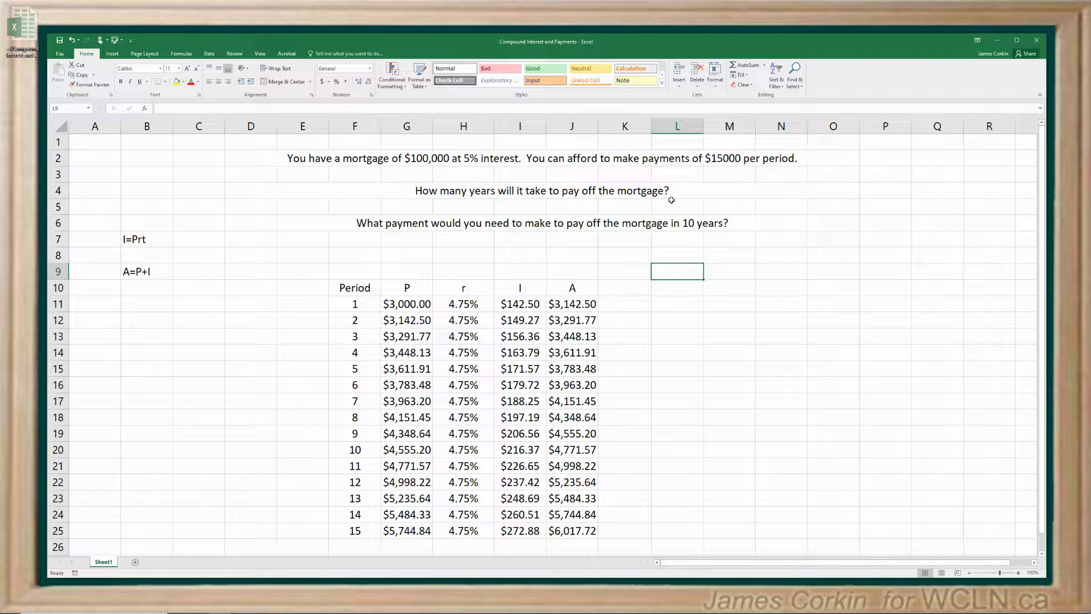
Enter a $100,000 principal in G11 and a 5% rate in H11, widening column J.
left_click(411, 307)
type("100")
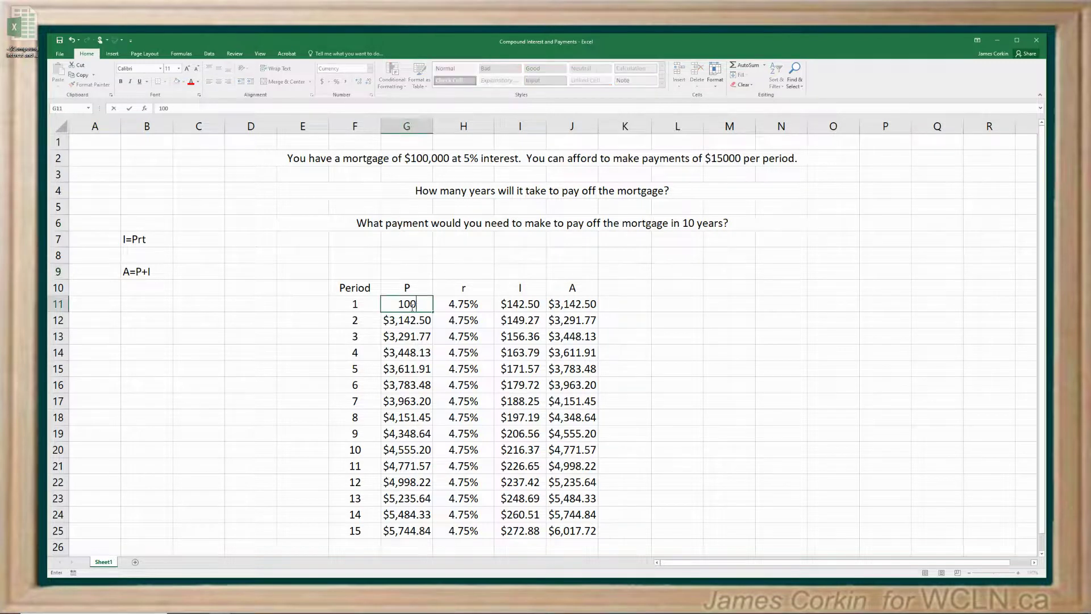
type("000")
key("ctrl+Return")
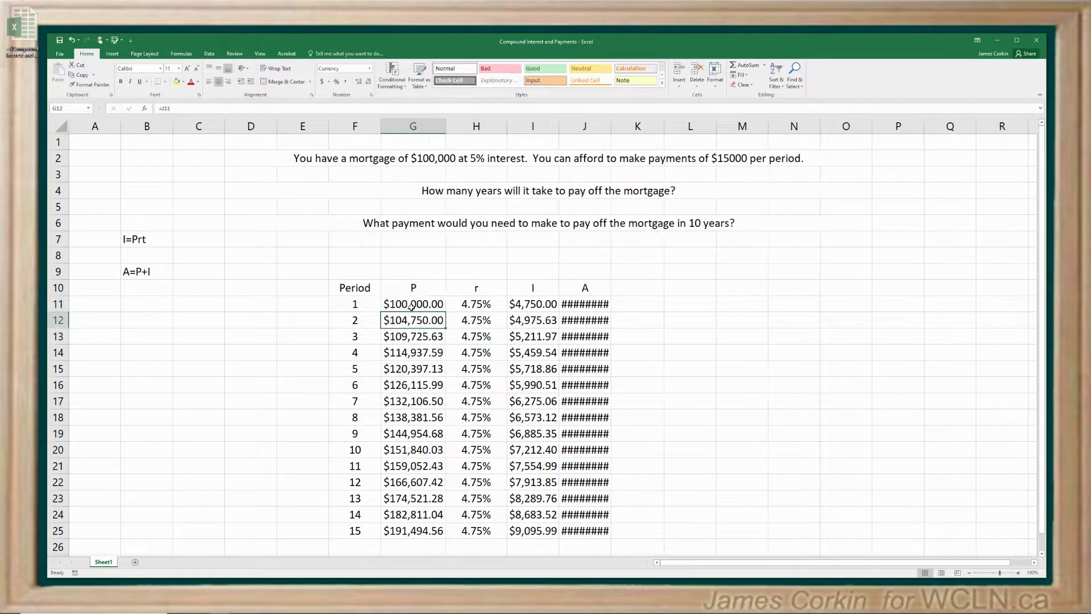
key("Right")
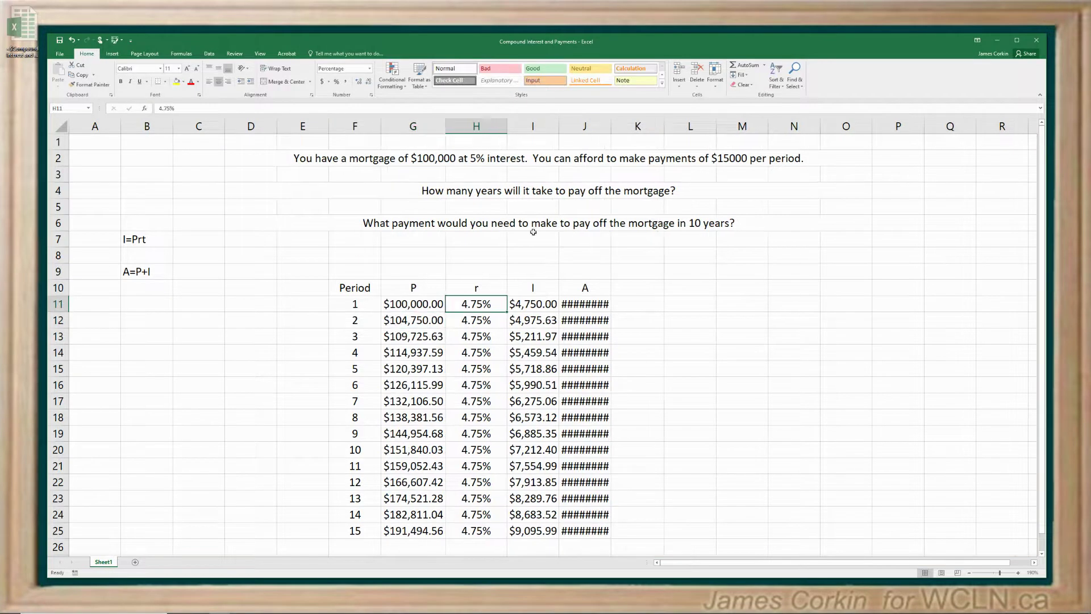
left_click_drag(611, 125, 635, 126)
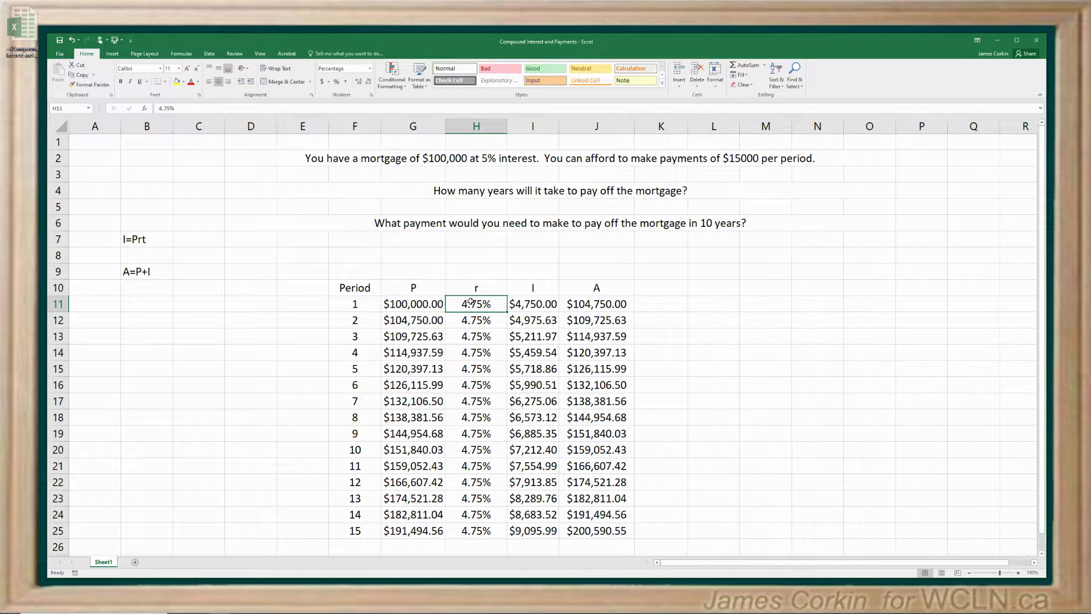
type("5")
key("Return")
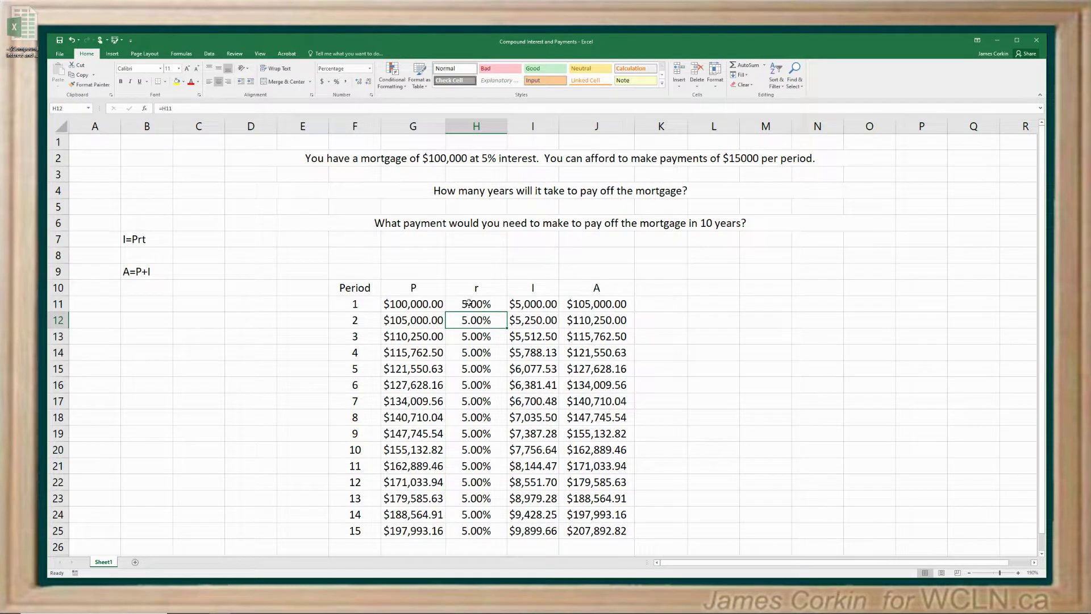
Review the rate, interest and final amount formulas in H11, H12, I11 and J25.
left_click(468, 304)
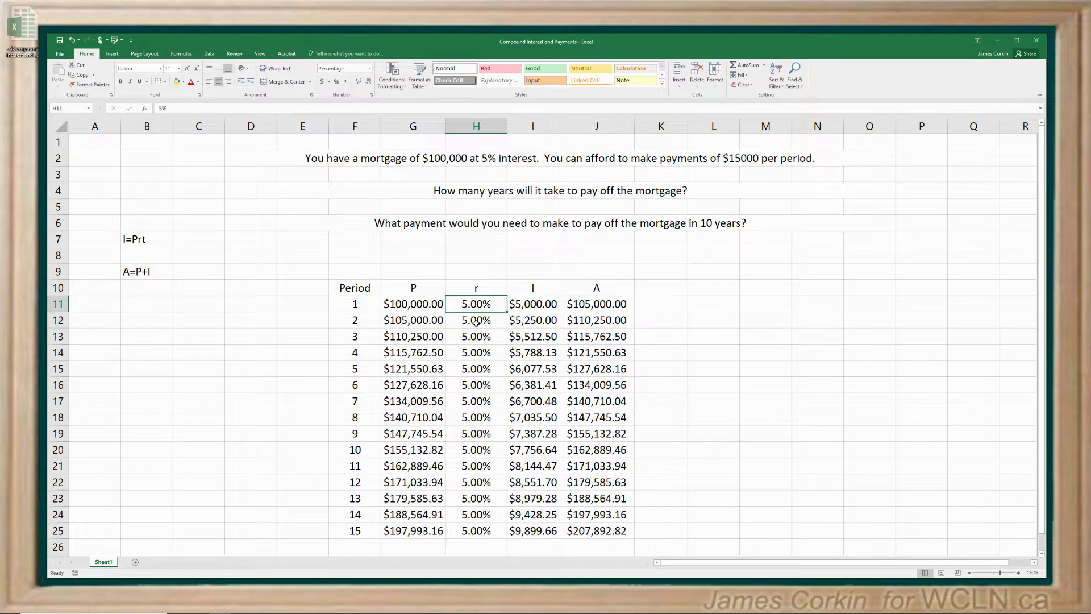
left_click(480, 324)
left_click(465, 302)
left_click(529, 307)
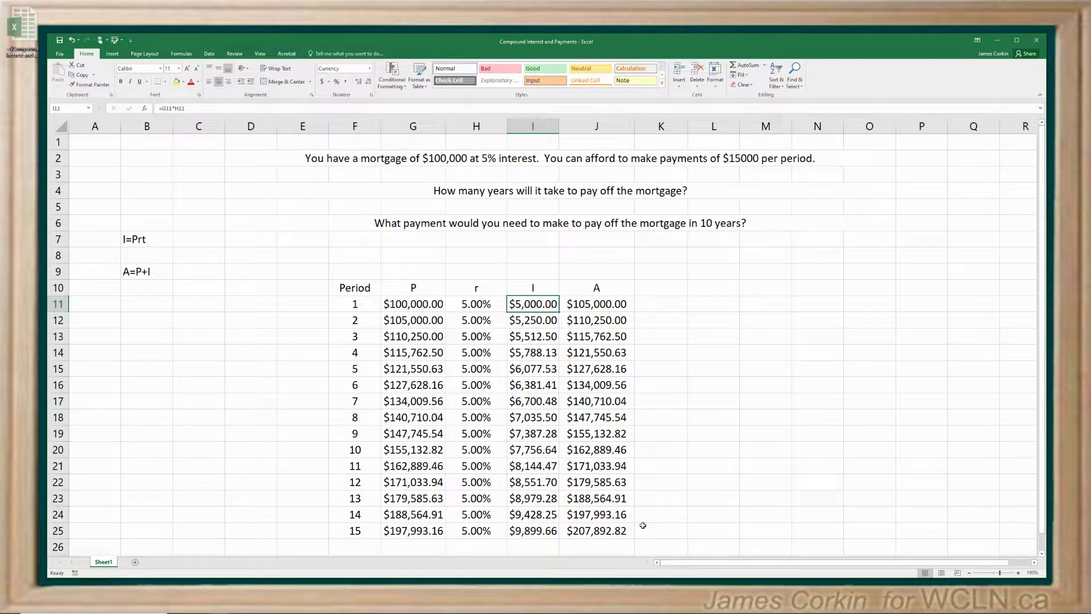
left_click(611, 533)
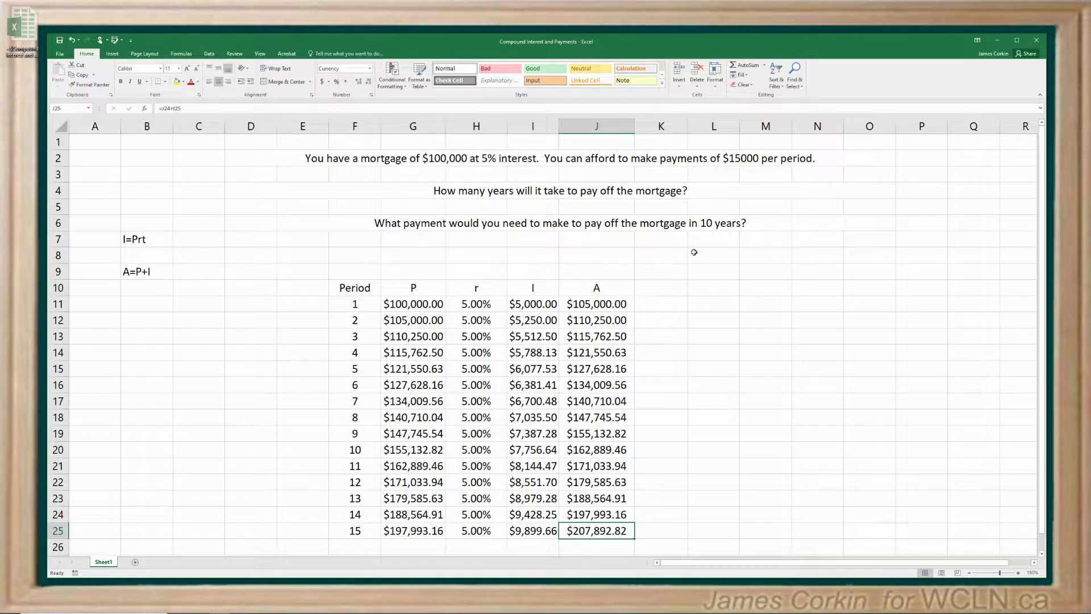
Insert a blank column J between interest and amount, then widen it.
left_click(592, 123)
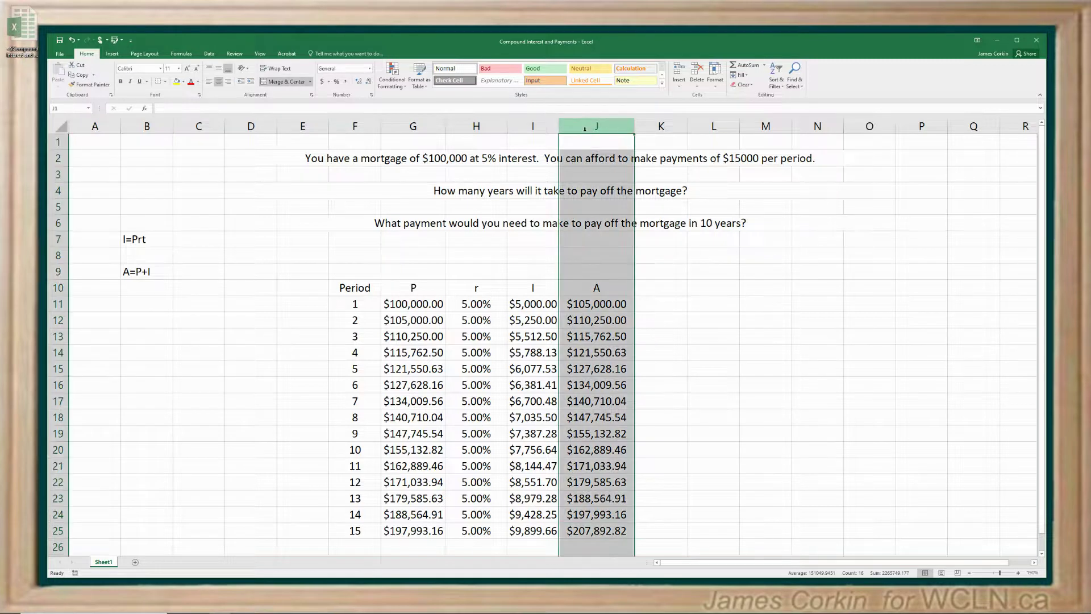
right_click(586, 127)
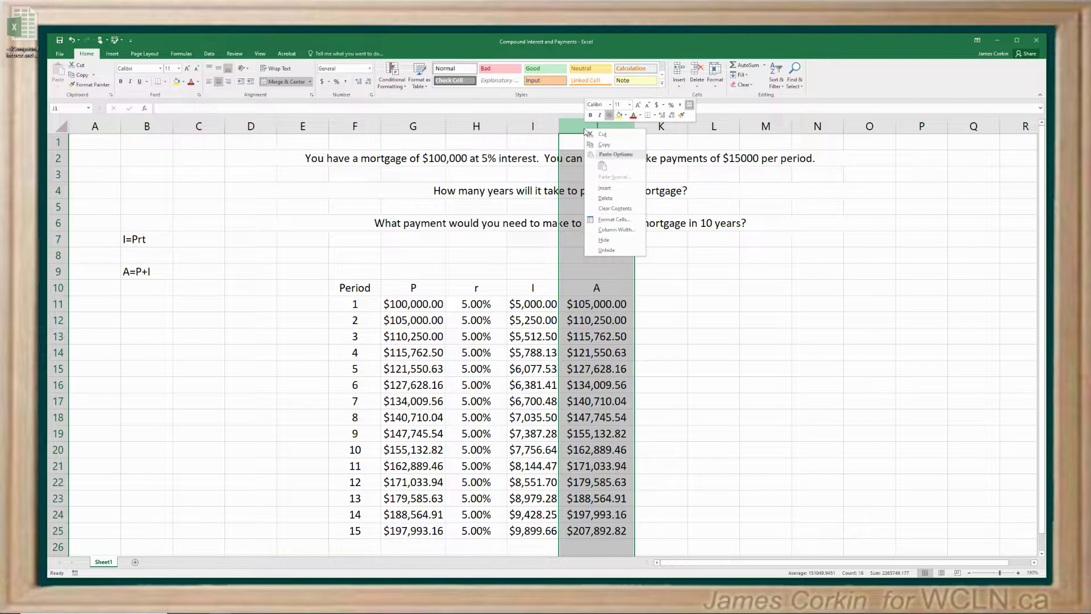
left_click(604, 188)
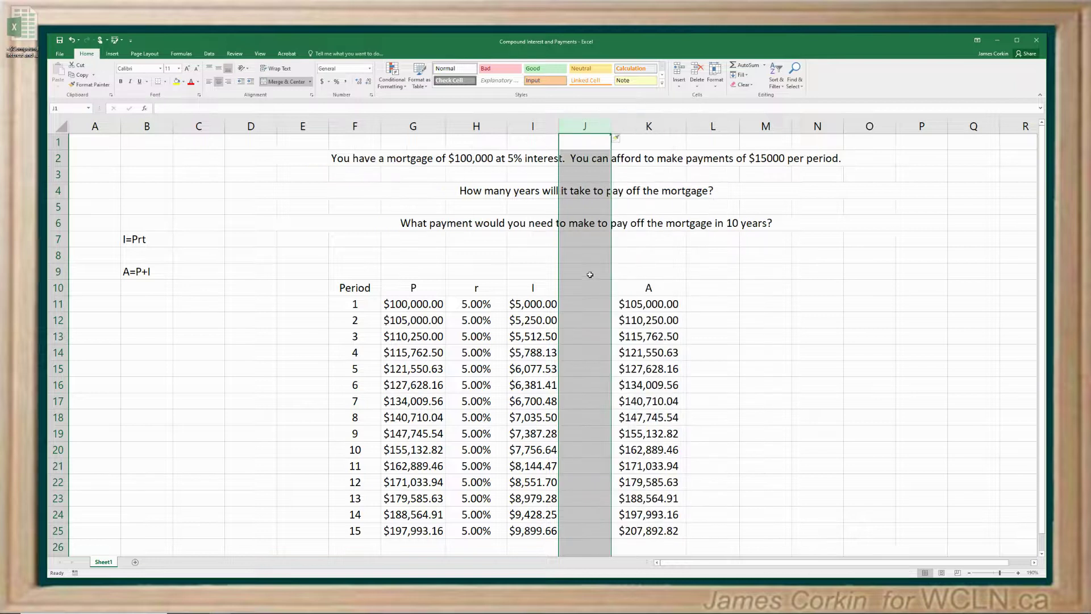
left_click(591, 399)
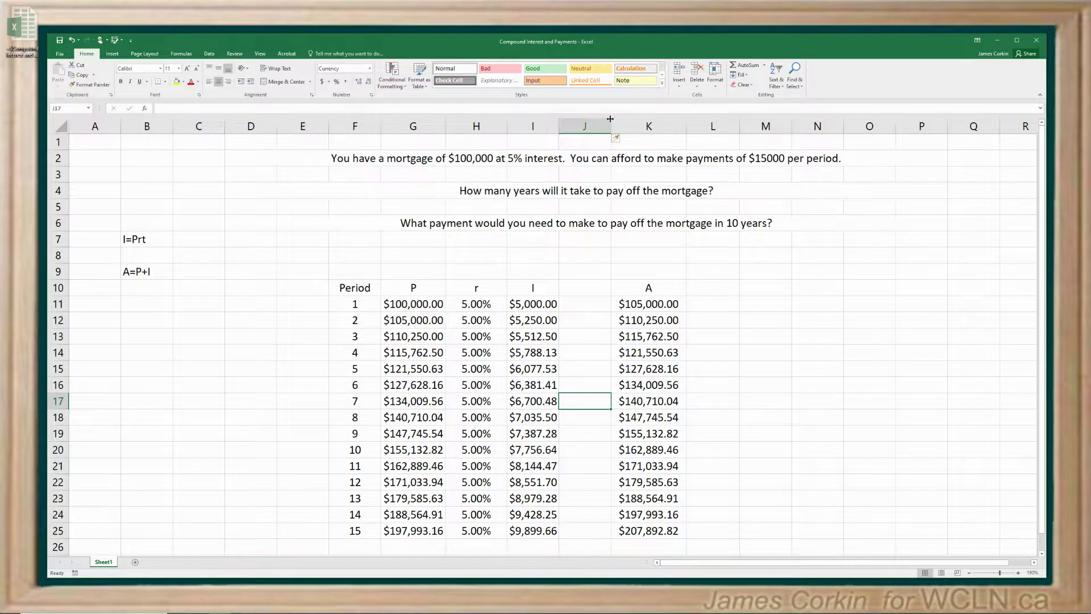
left_click_drag(610, 121, 616, 120)
Label the new column 'Payments' in J10.
left_click(600, 287)
type("Payments")
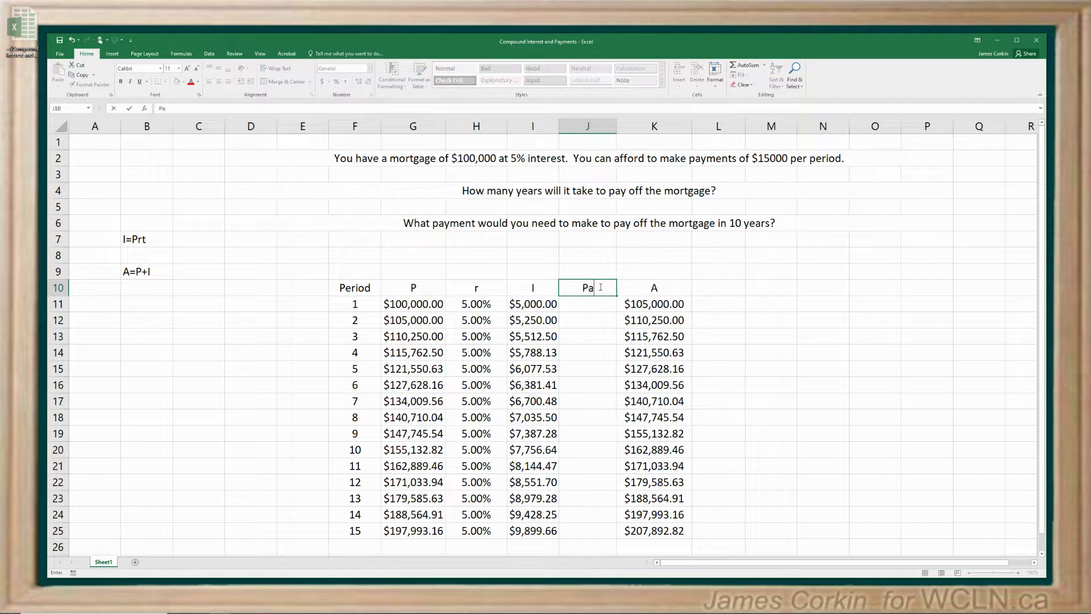
left_click(595, 352)
left_click(584, 305)
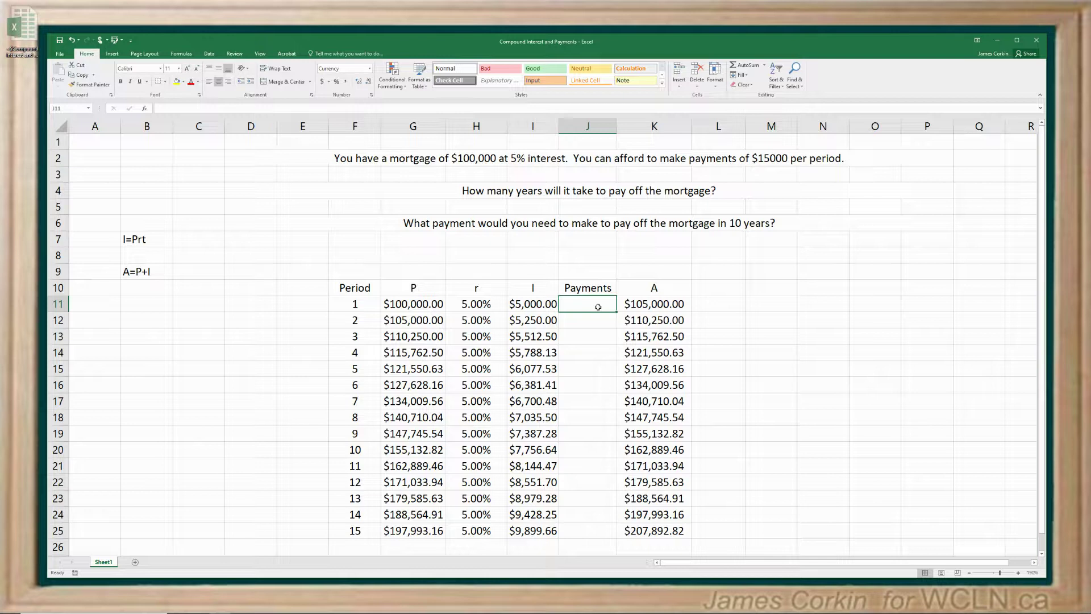
Enter a 15000 payment in J11 and fill =J11 down through J12:J25.
type("15000")
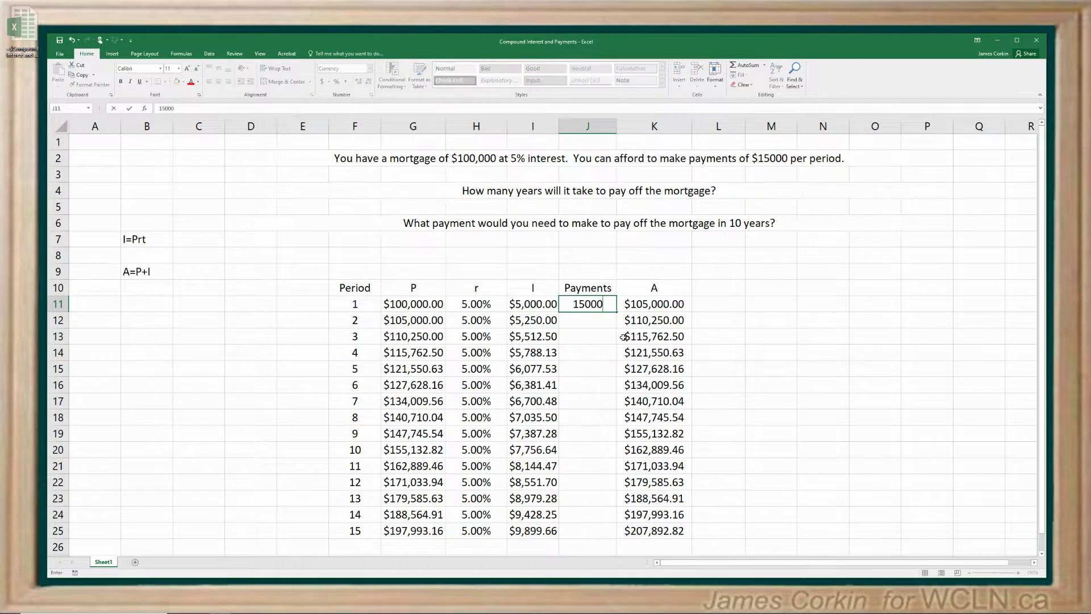
key("ctrl+Return")
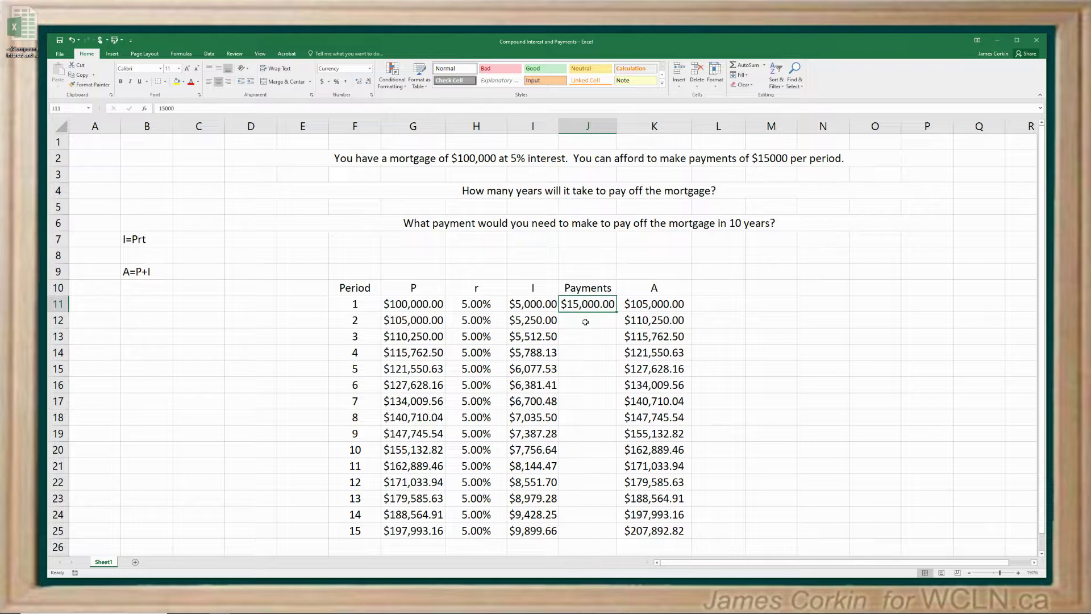
left_click(585, 322)
type("=")
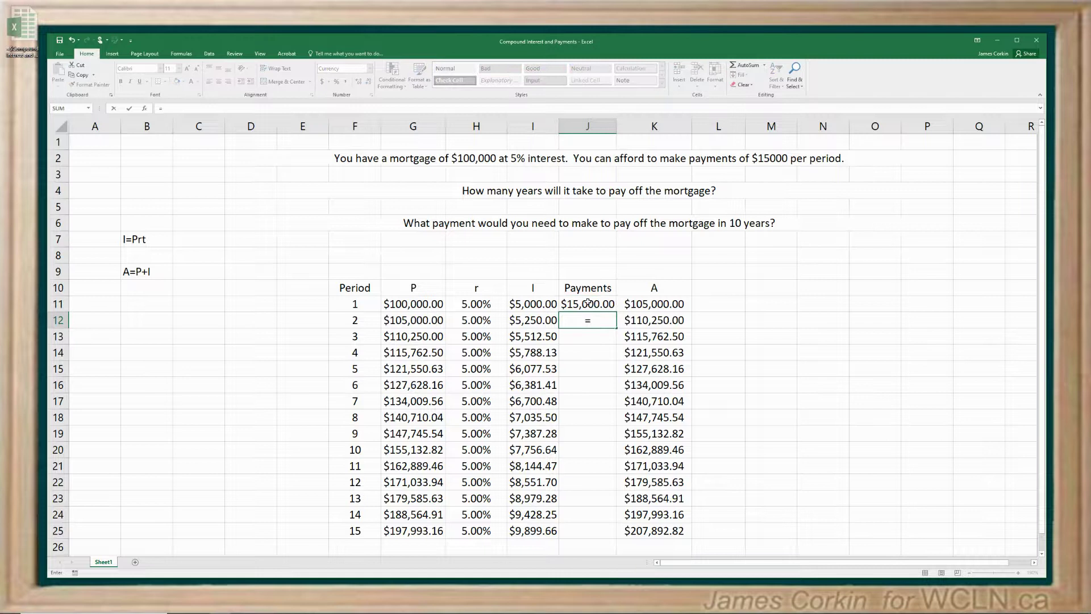
left_click(588, 303)
key("Return")
left_click(588, 320)
key("ctrl+c")
left_click(587, 341)
left_click_drag(587, 342, 588, 533)
key("Return")
Try 20,000 and 150000 payments in J11, then restore 15000.
left_click(597, 306)
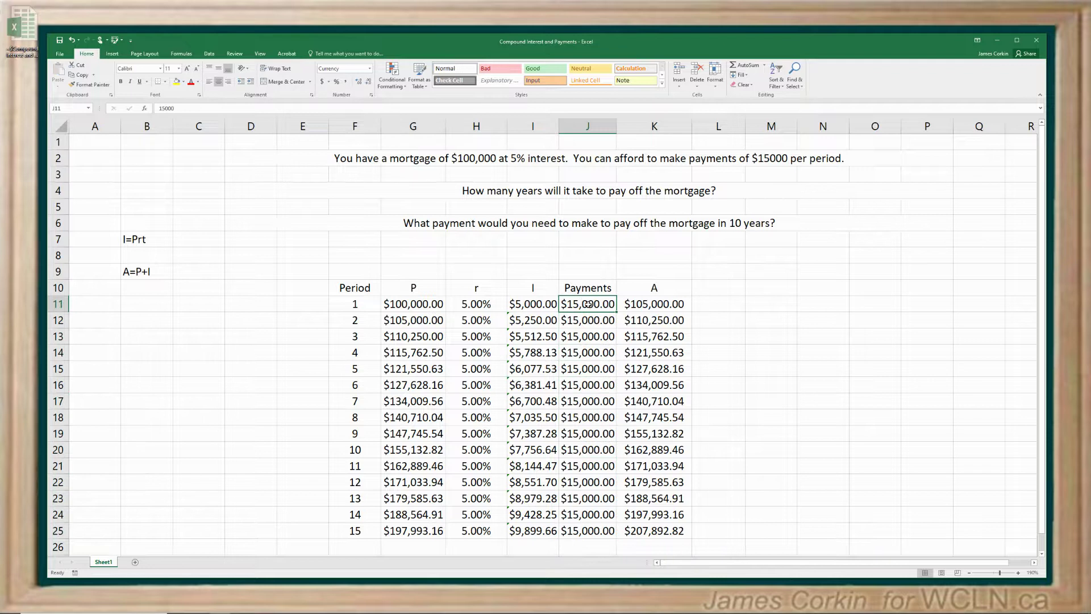
type("20,000")
key("Return")
left_click(589, 304)
type("150000")
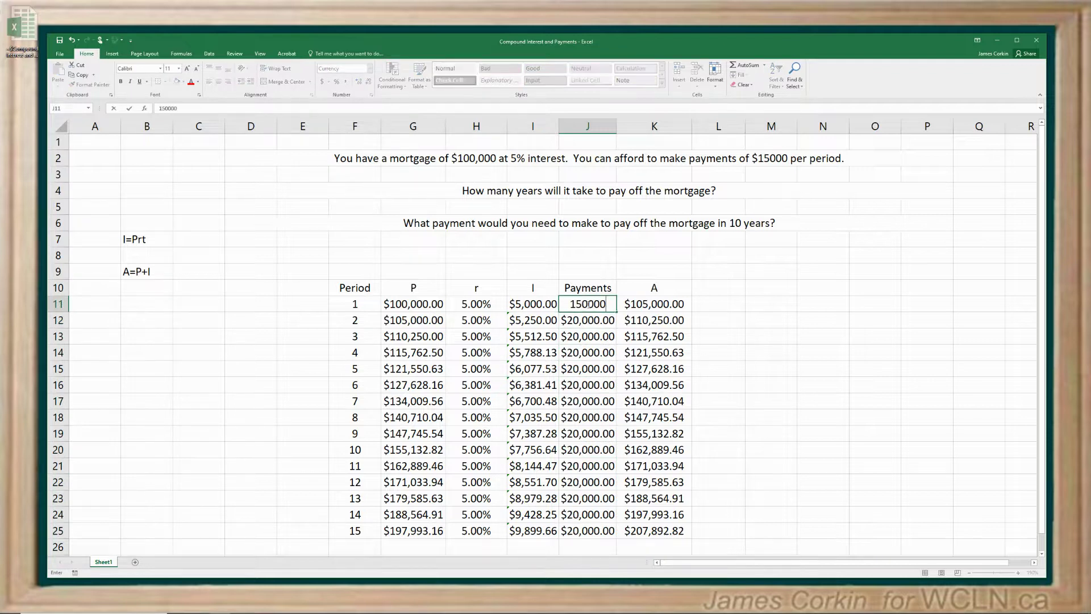
key("Return")
left_click(580, 309)
type("15000")
key("Return")
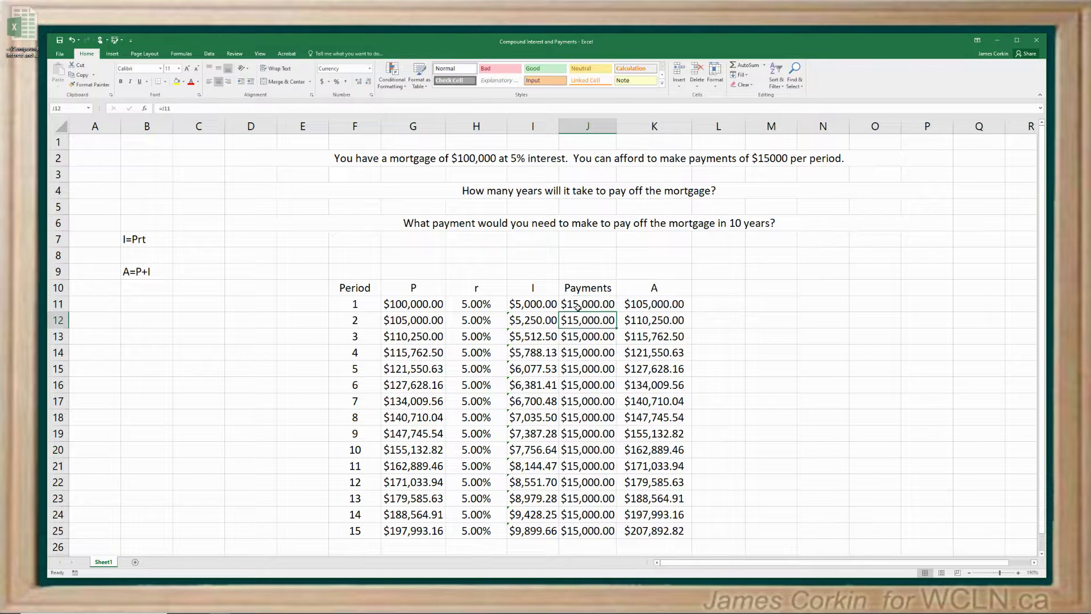
left_click(656, 304)
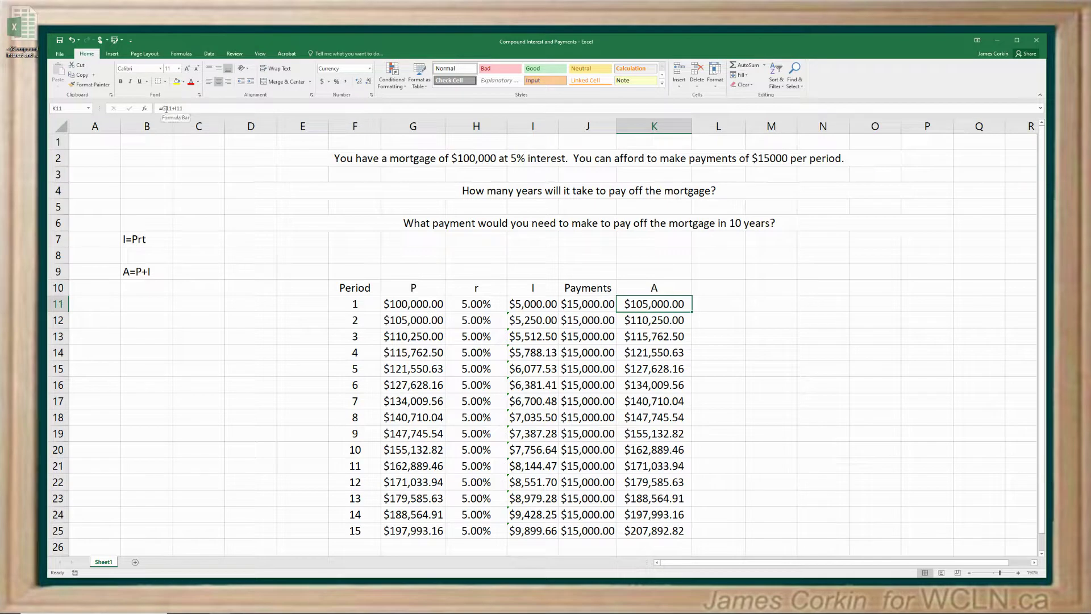
Change the K11 balance formula to =G11+I11-J11 so it subtracts the payment.
left_click(398, 302)
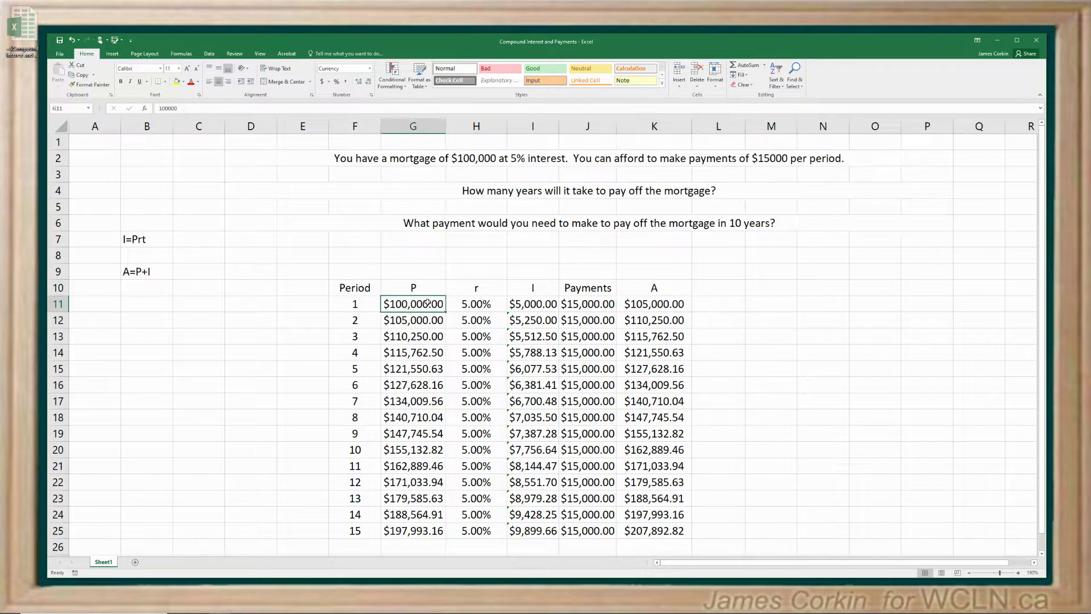
left_click(523, 303)
left_click(599, 306)
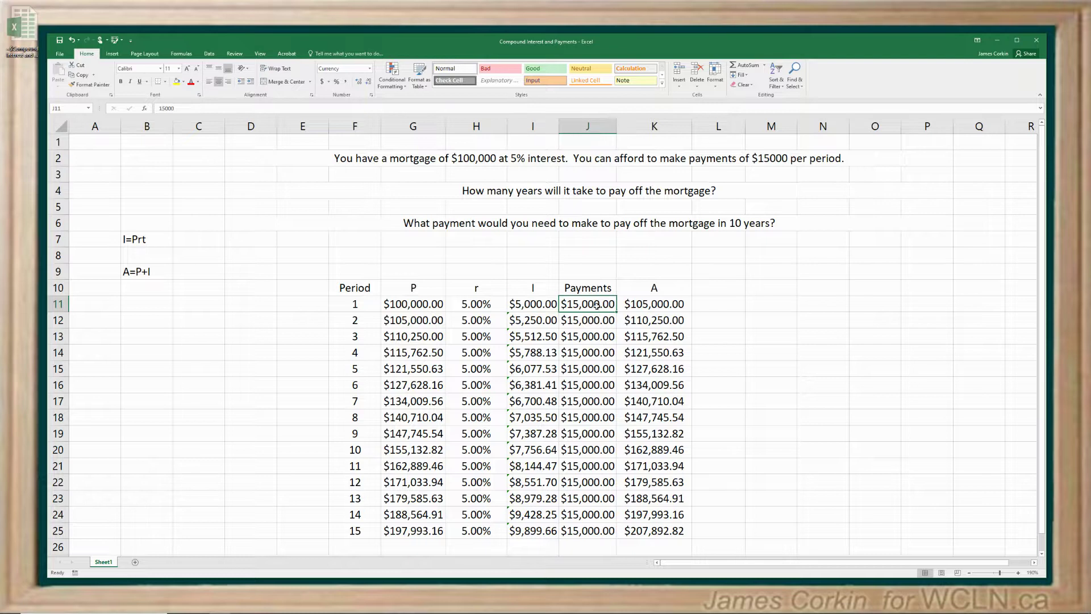
left_click(666, 305)
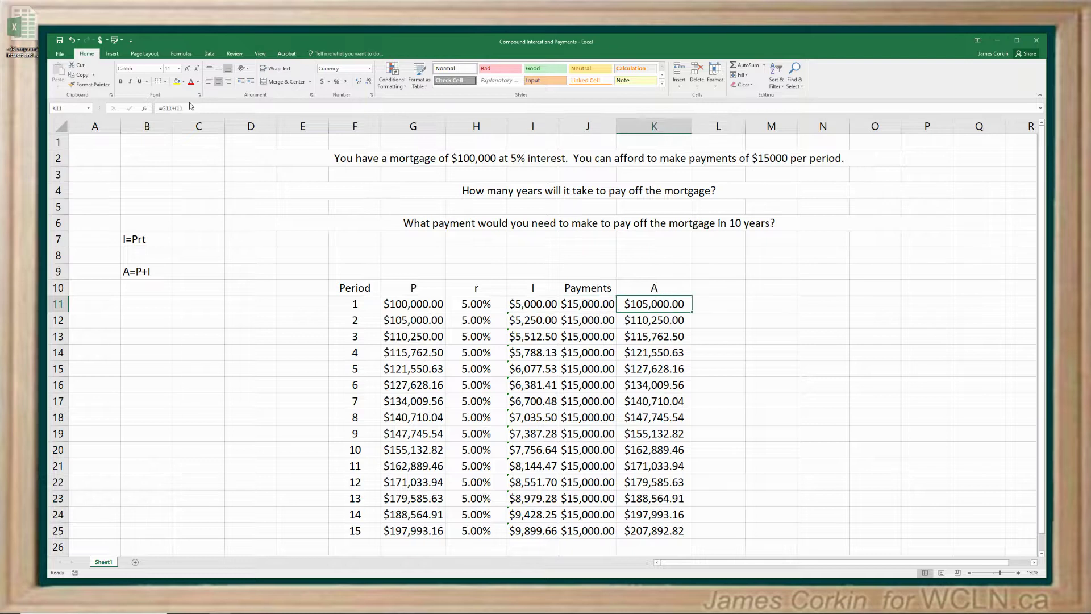
left_click(195, 109)
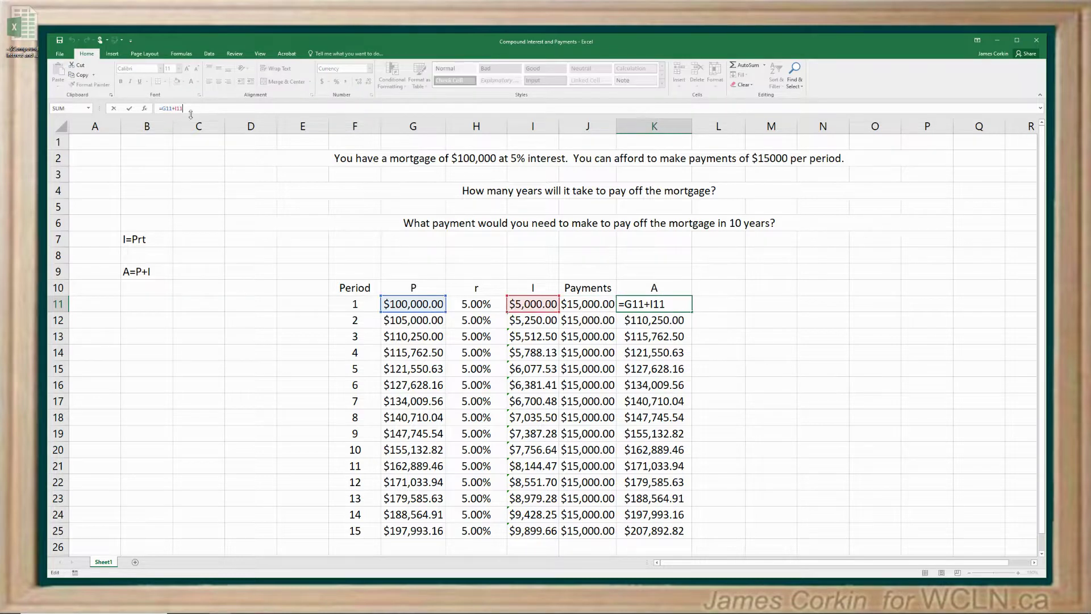
type("-")
left_click(587, 301)
key("Return")
key("Up")
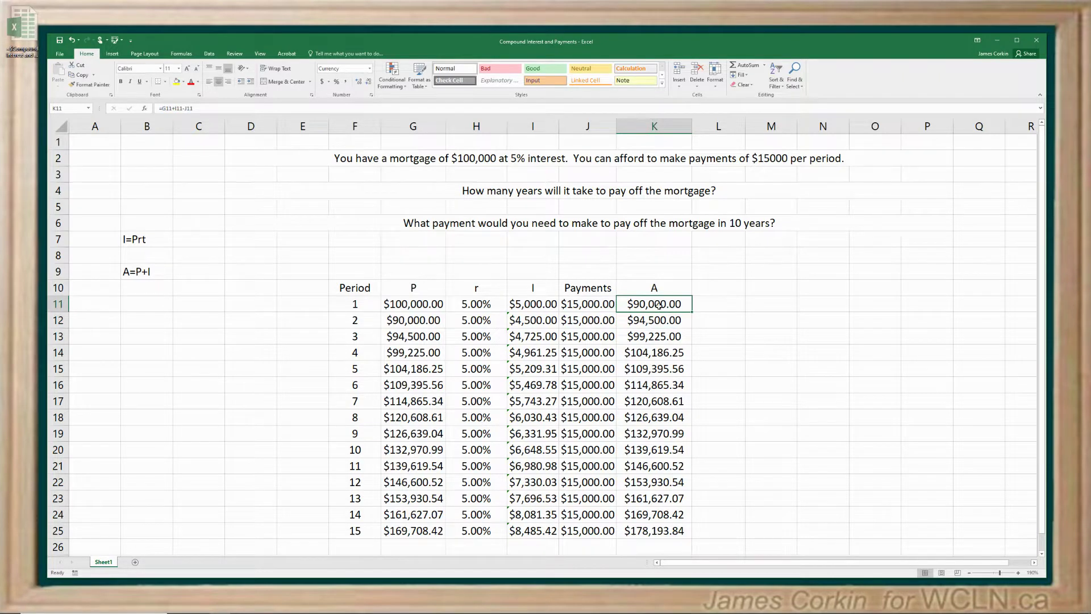
Copy the K11 balance formula into K12:K25 for periods 2 through 15.
key("Down")
left_click(658, 337)
left_click(653, 305)
key("ctrl+c")
left_click_drag(654, 320, 658, 527)
key("ctrl+v")
key("Escape")
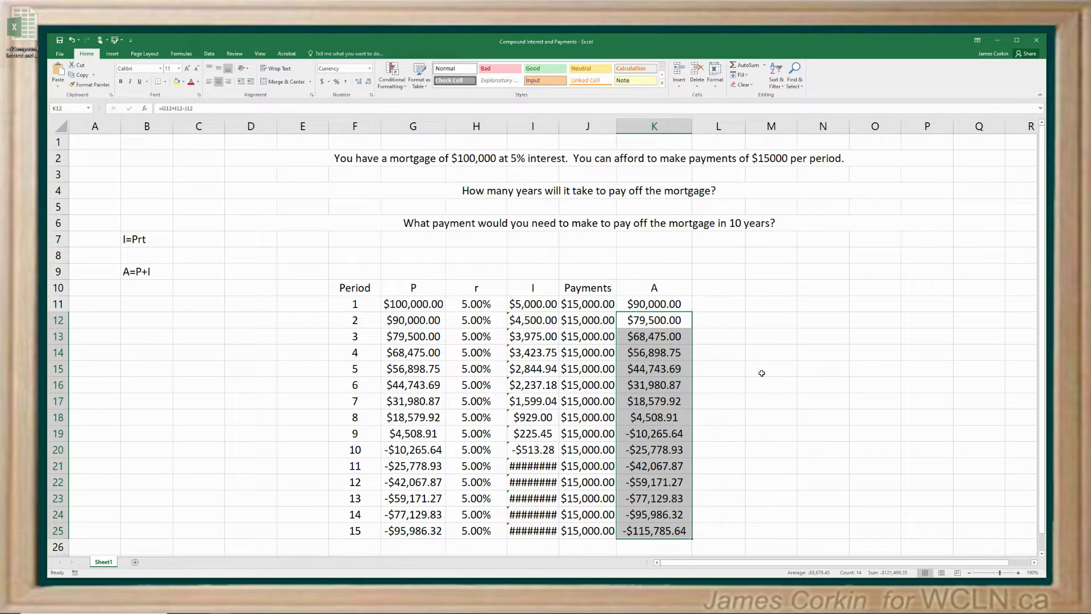
left_click(652, 320)
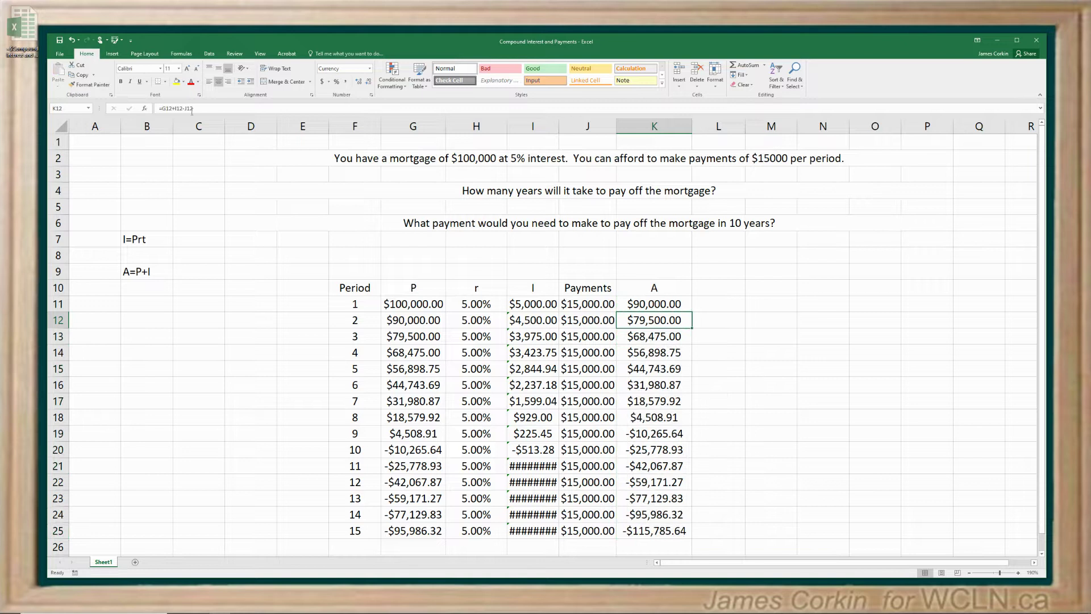
left_click(641, 338)
left_click(652, 347)
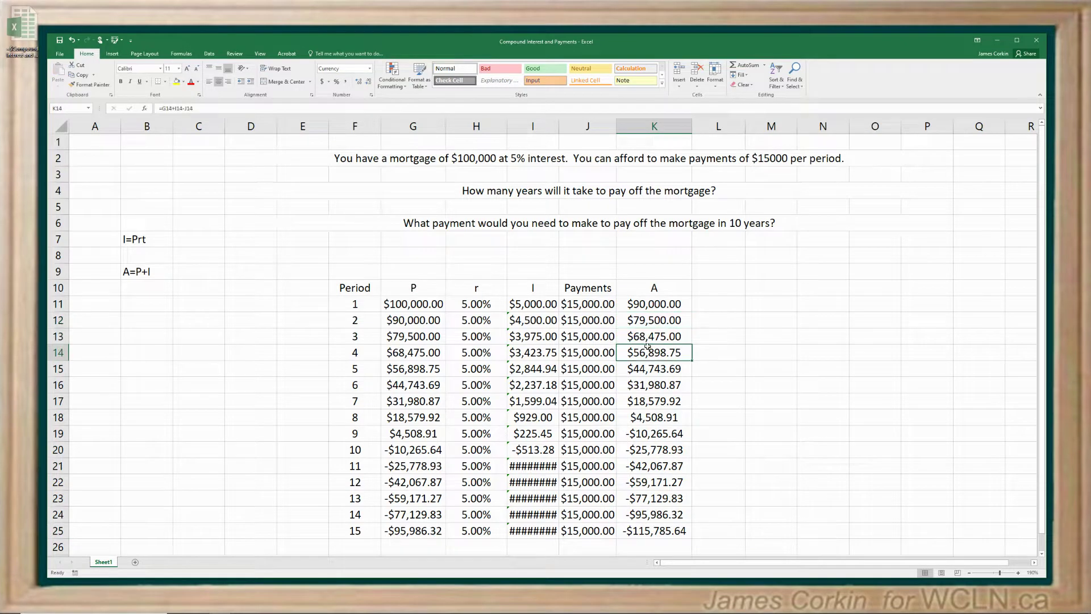
Compare the period 8 and 9 balances, then widen column I to reveal negative interest.
left_click(664, 305)
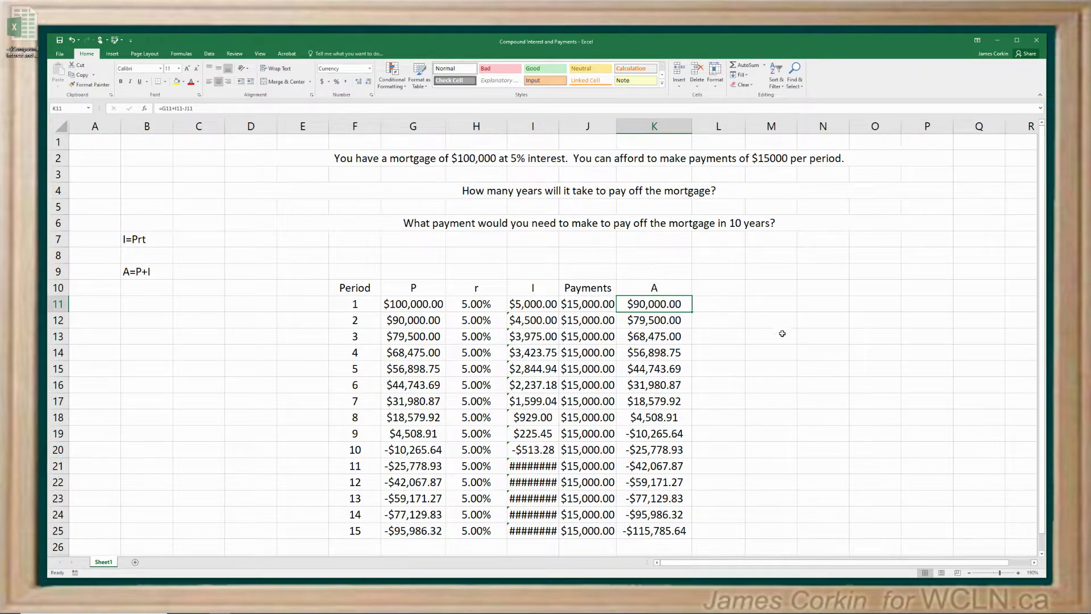
left_click(658, 434)
left_click(668, 418)
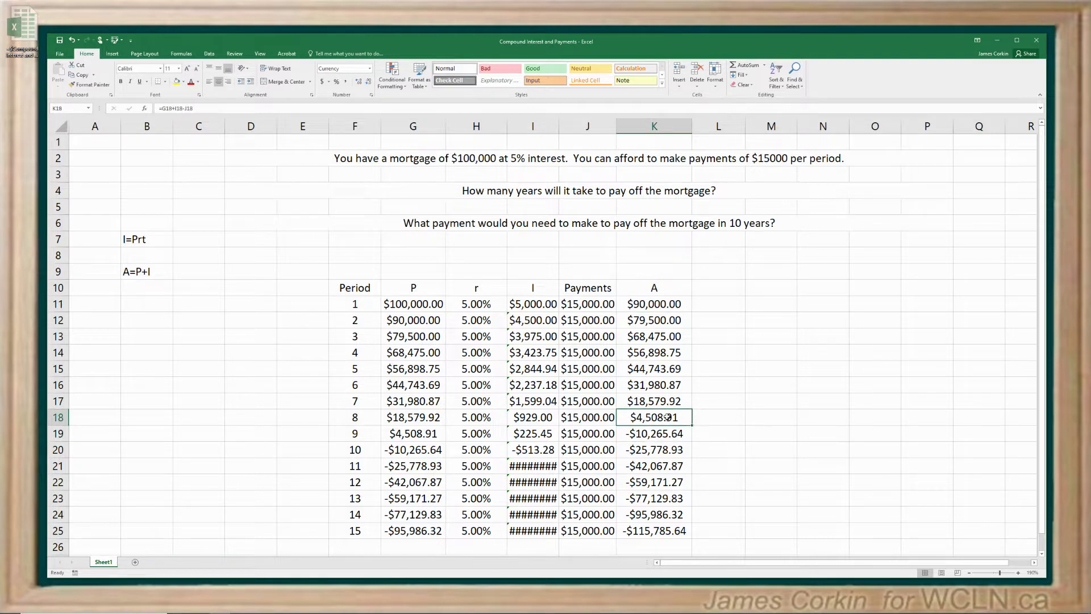
left_click(667, 433)
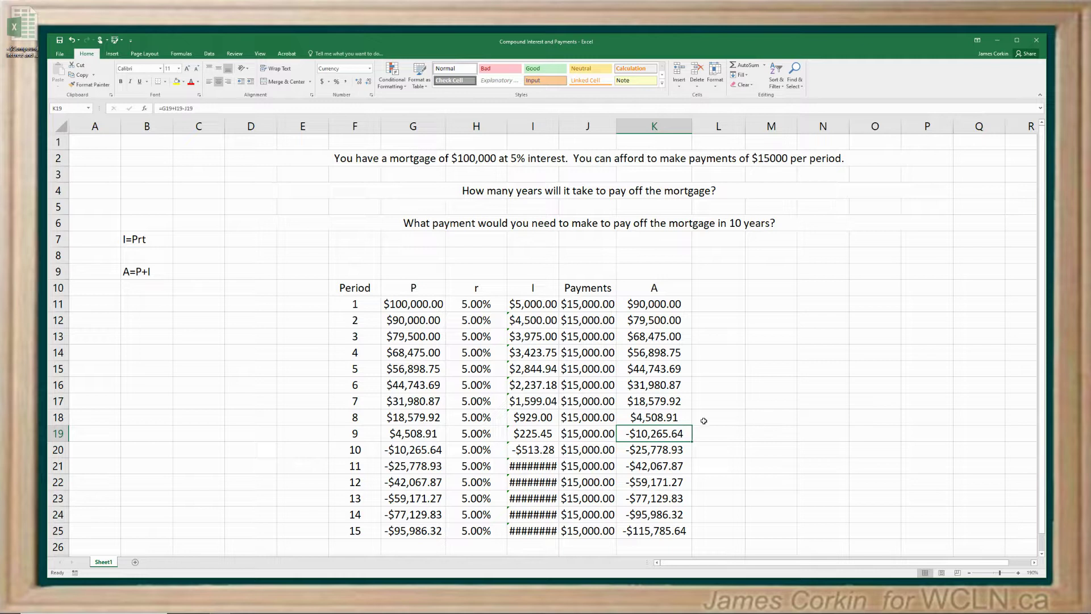
left_click(685, 416)
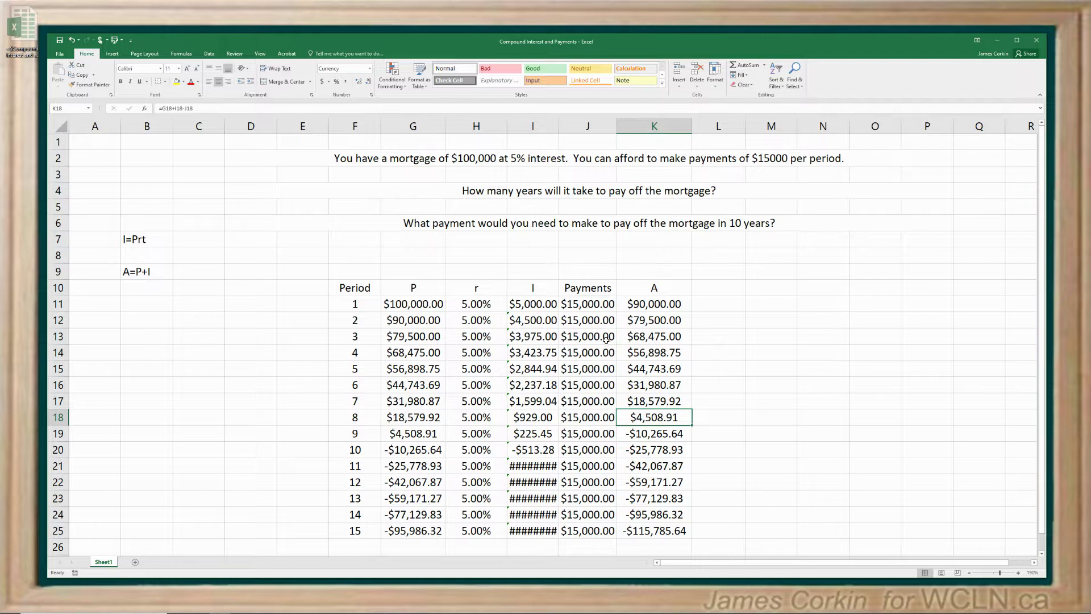
left_click_drag(560, 126, 572, 126)
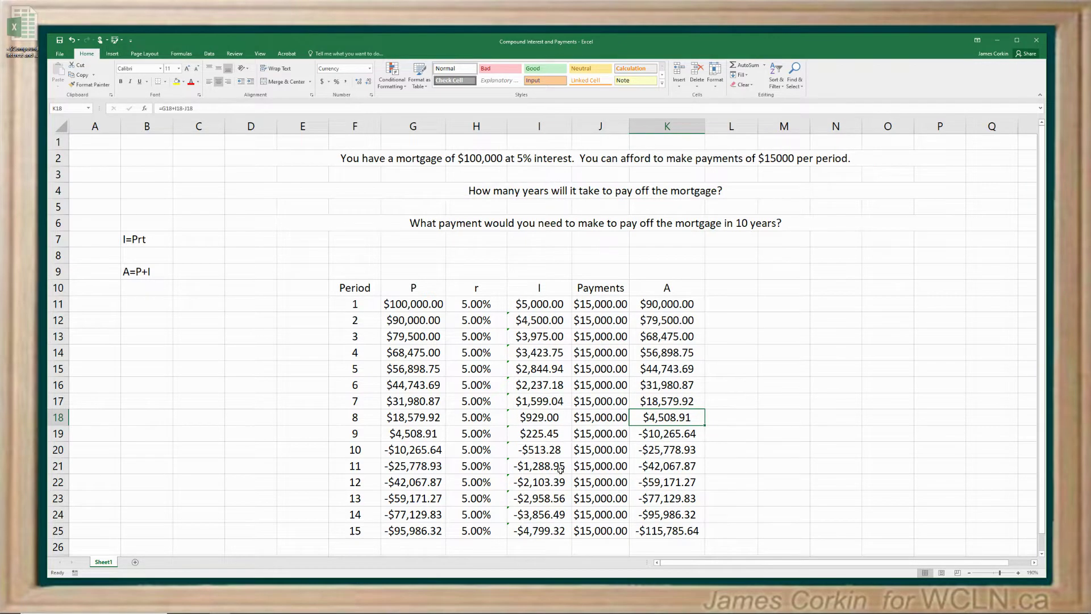
Try period 1 payments of 10000, 12500 and finally 13,000 in J11.
left_click(591, 304)
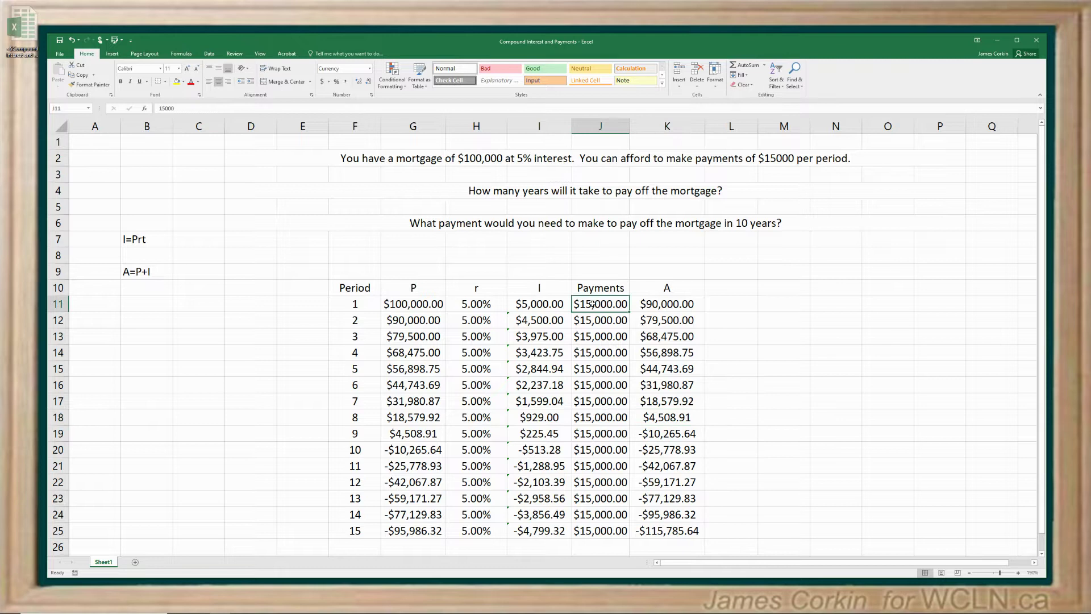
type("10000")
key("Return")
key("Up")
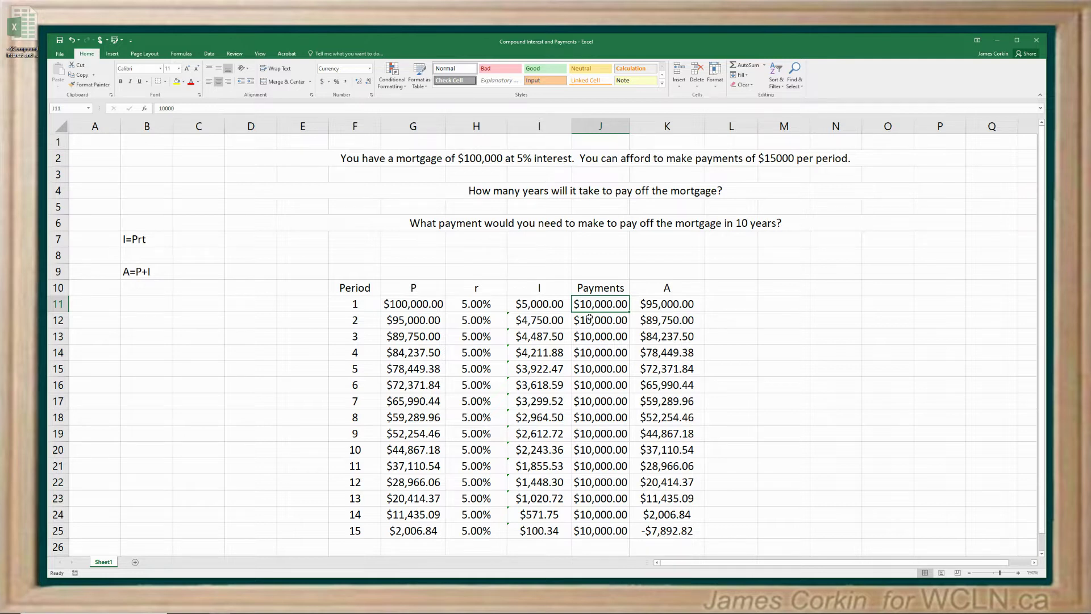
type("125000")
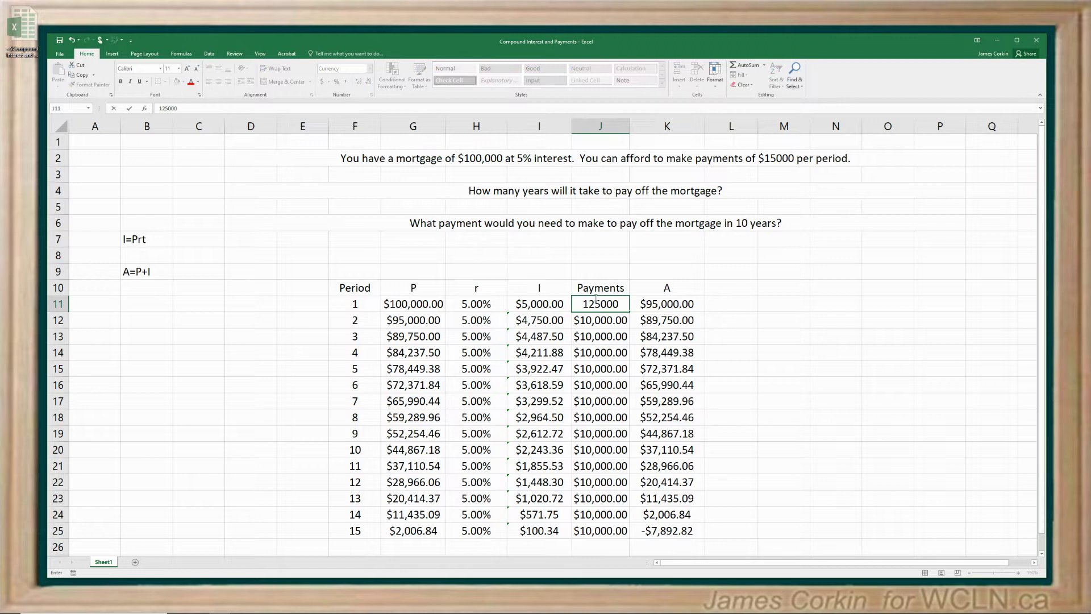
key("BackSpace")
key("Return")
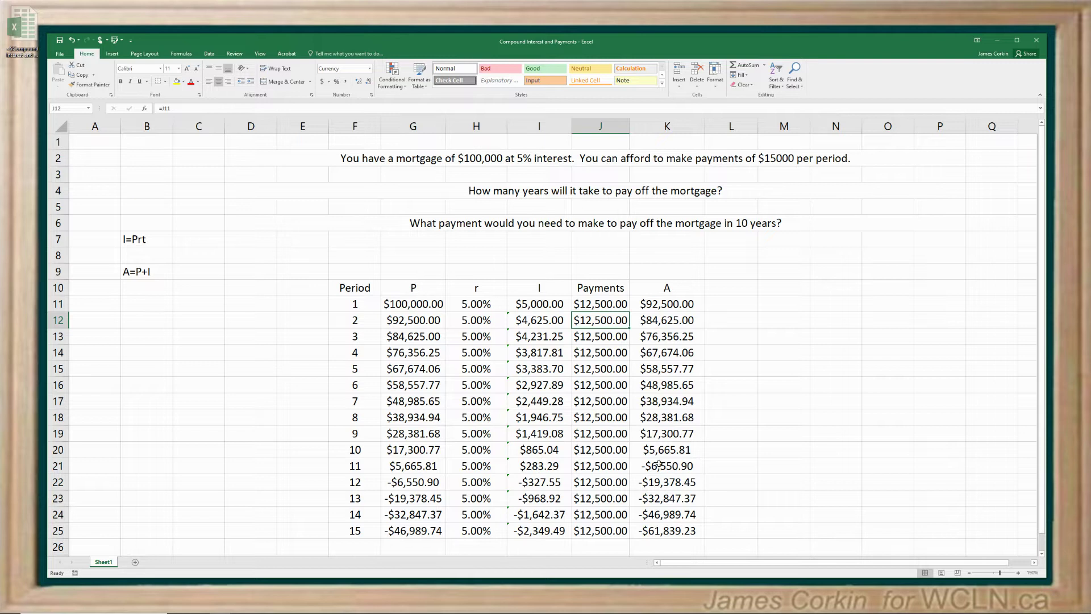
left_click(602, 306)
type("13,")
type("000")
key("Return")
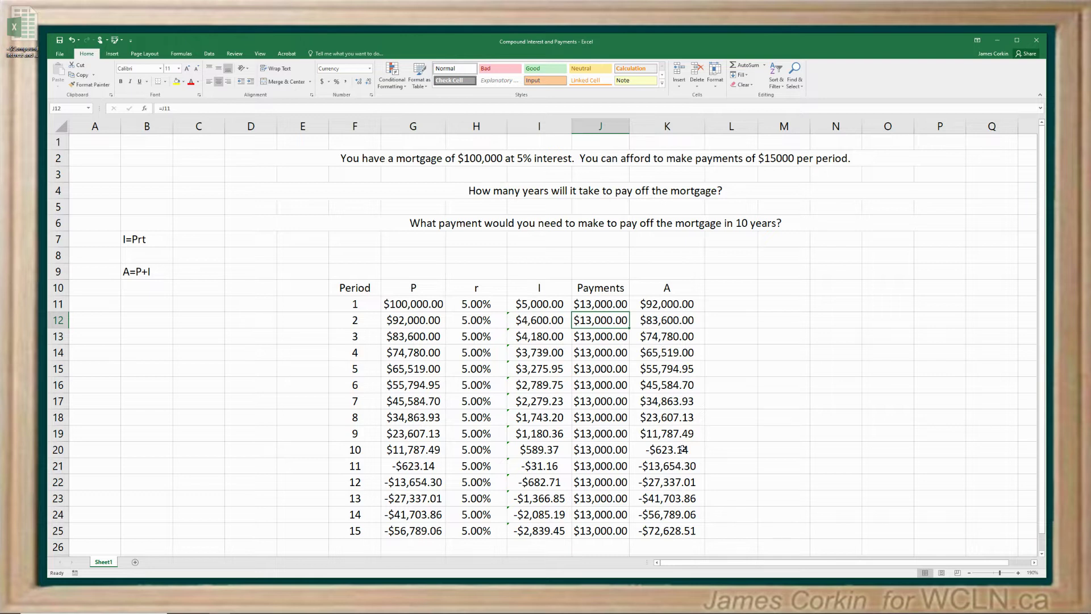
left_click(606, 305)
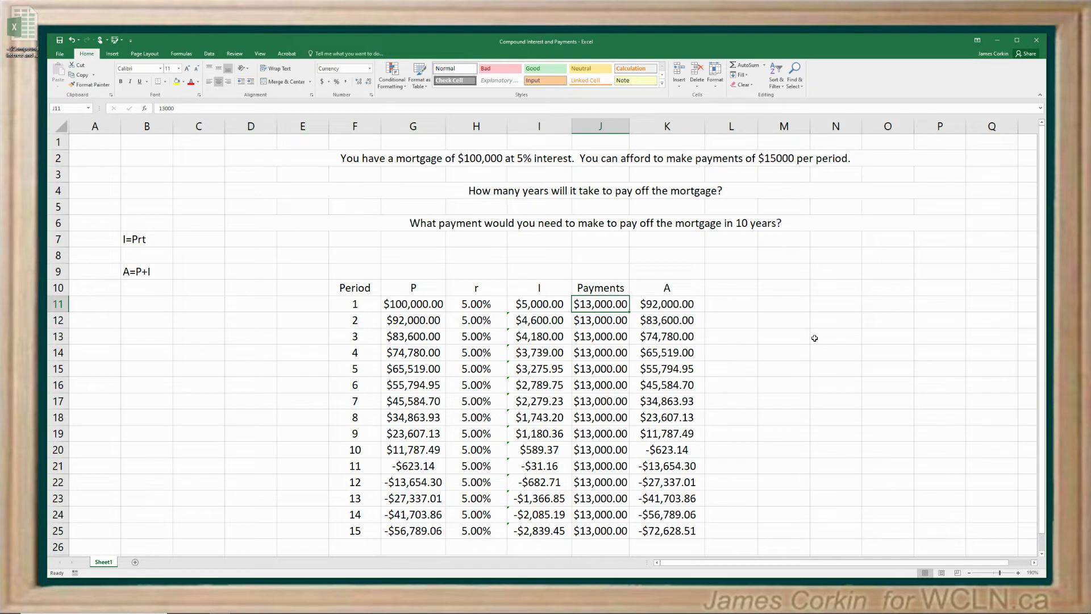
left_click(615, 286)
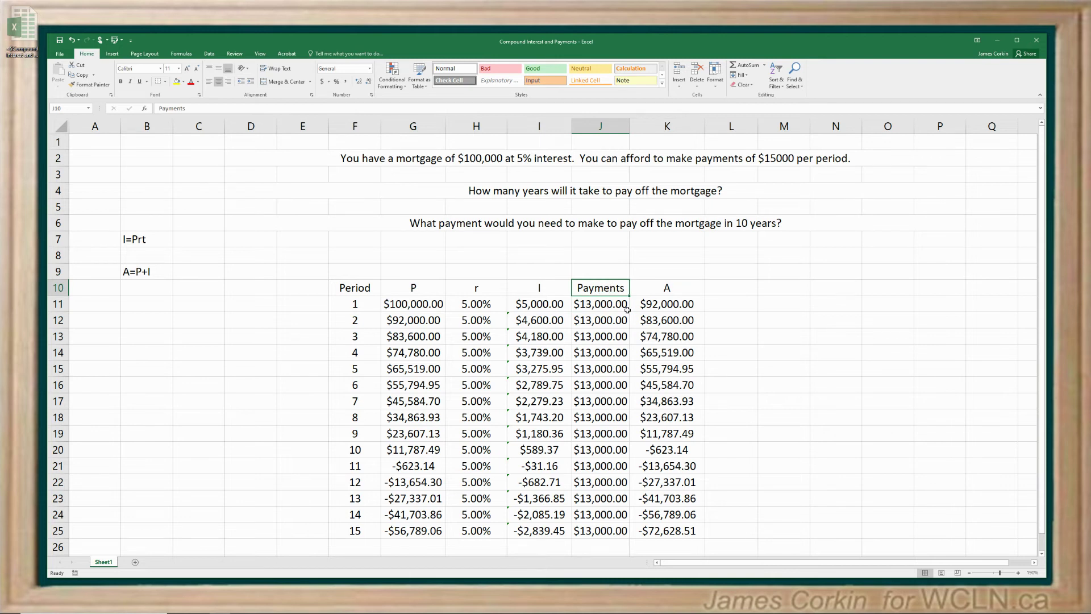
left_click(681, 308)
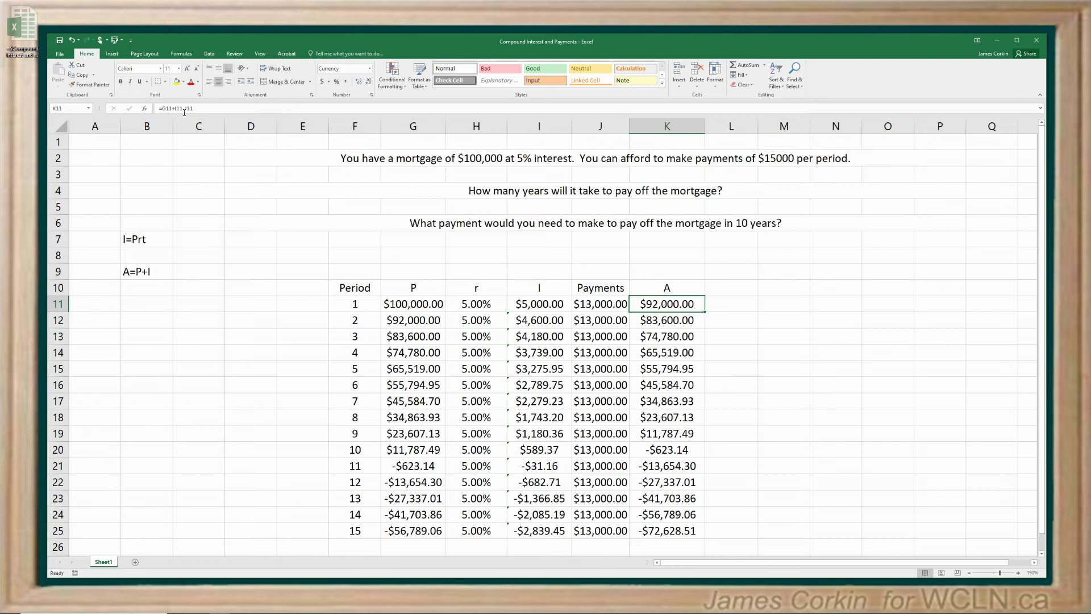